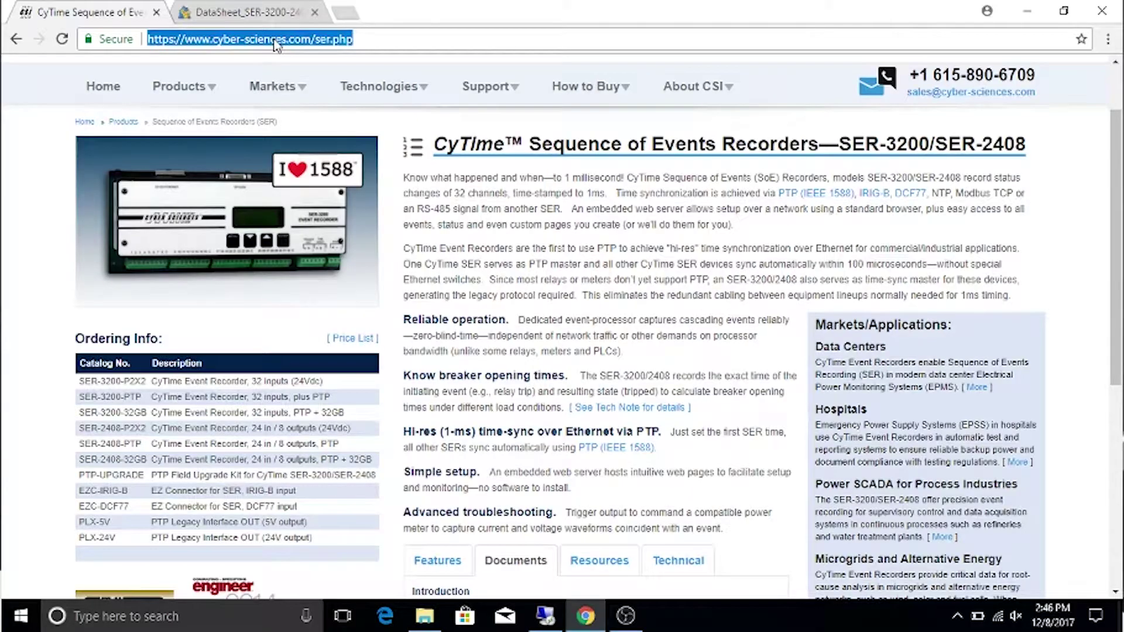
Go to the recorder at 192.168.10.253 and log in with the username and password
{"action": "type", "text": "192.168.10.253"}
{"action": "key", "text": "Return"}
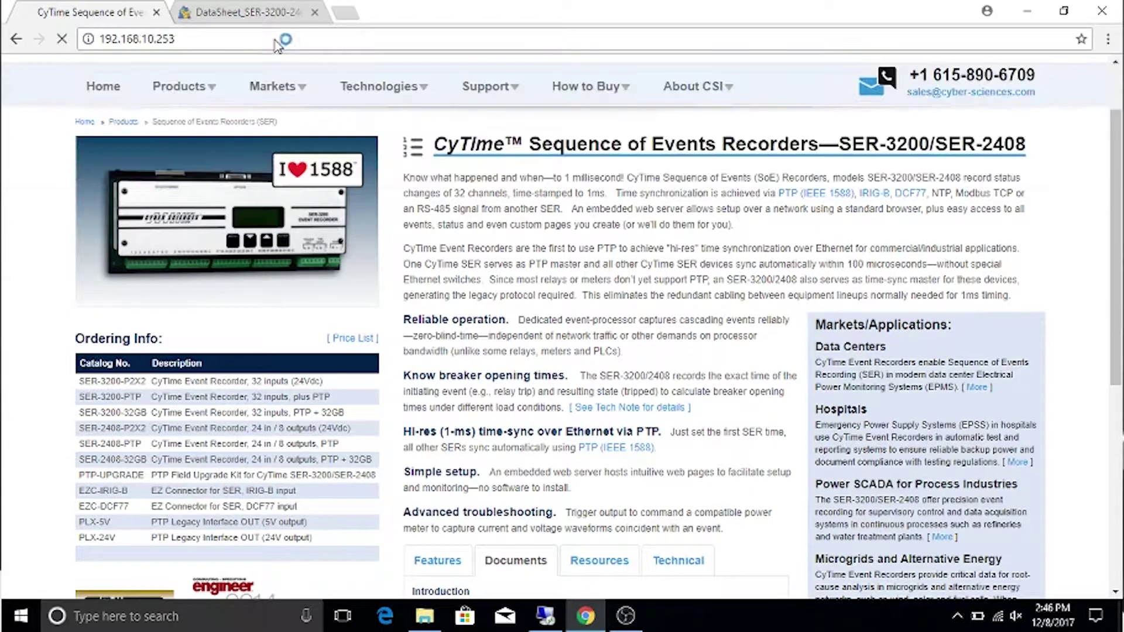
{"action": "type", "text": "admin"}
{"action": "key", "text": "Tab"}
{"action": "type", "text": "admin"}
{"action": "key", "text": "Return"}
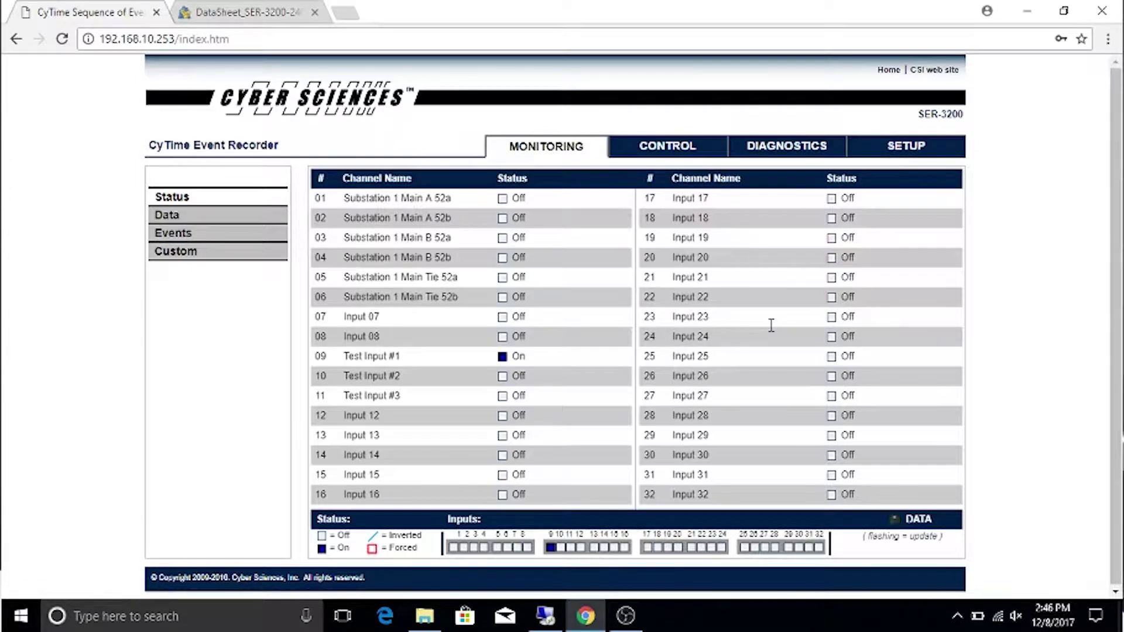
Open the SETUP Time page showing NTP source, UTC-05:00 offset and 30-minute polling
{"action": "left_click", "coordinate": [896, 153]}
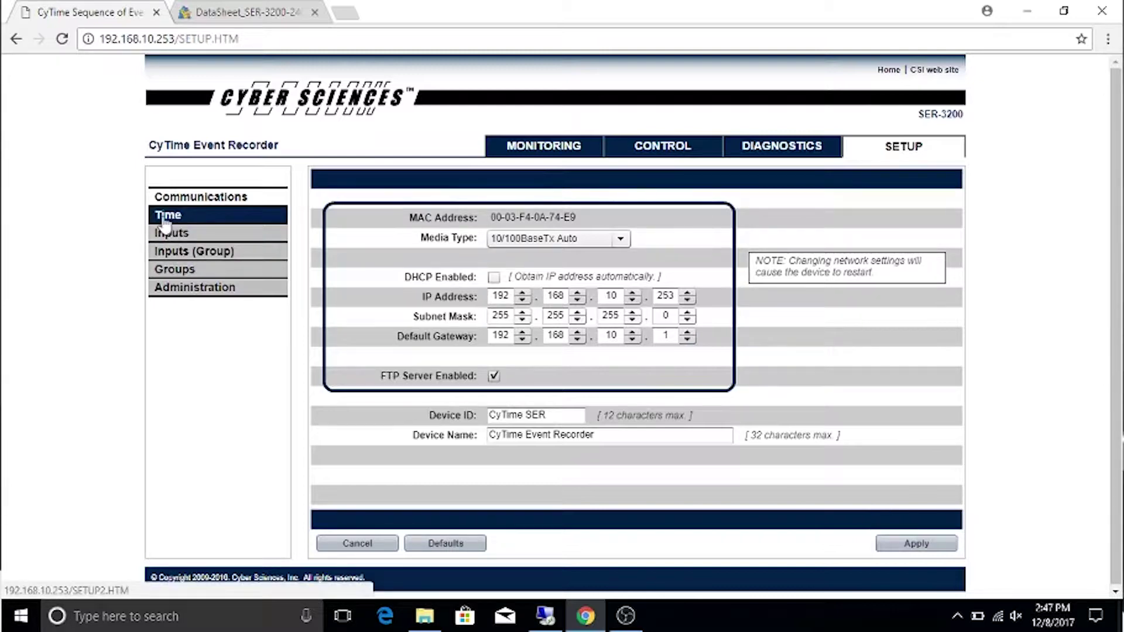
{"action": "left_click", "coordinate": [167, 217]}
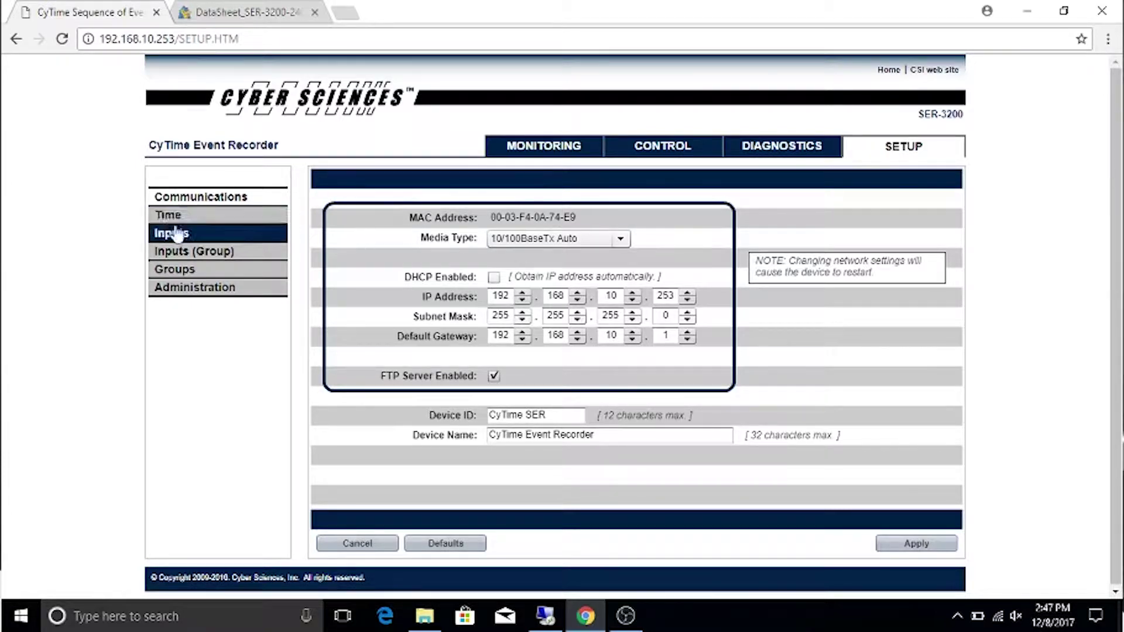
{"action": "left_click", "coordinate": [168, 216]}
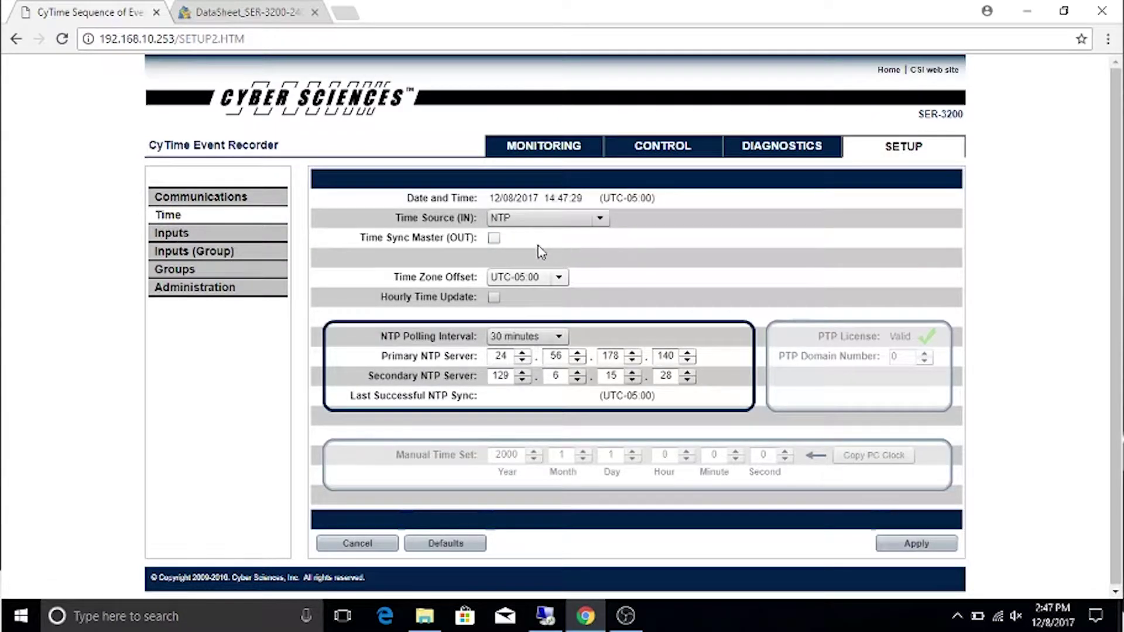
Leave Time Source on NTP and show the Inputs table for channels 01–16
{"action": "left_click", "coordinate": [603, 219]}
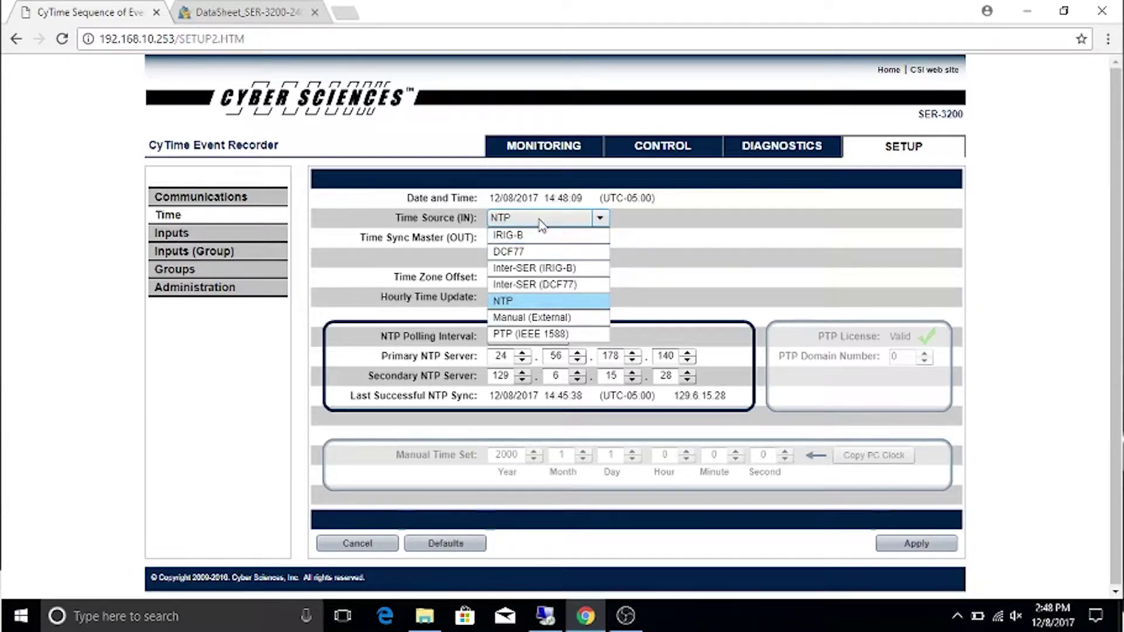
{"action": "left_click", "coordinate": [664, 234]}
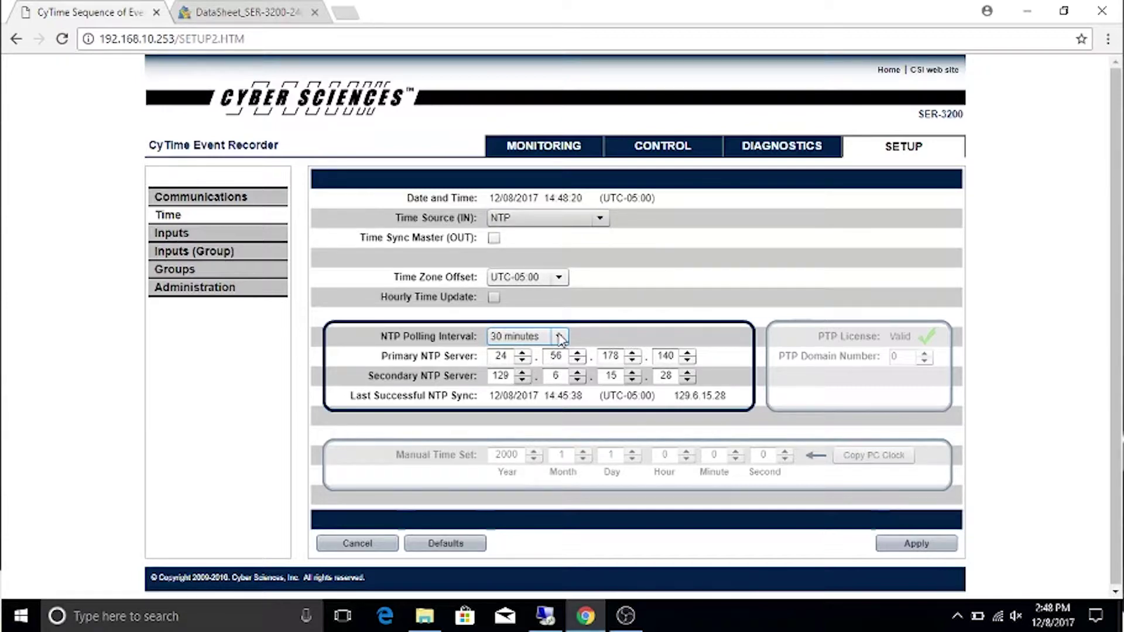
{"action": "left_click", "coordinate": [184, 234]}
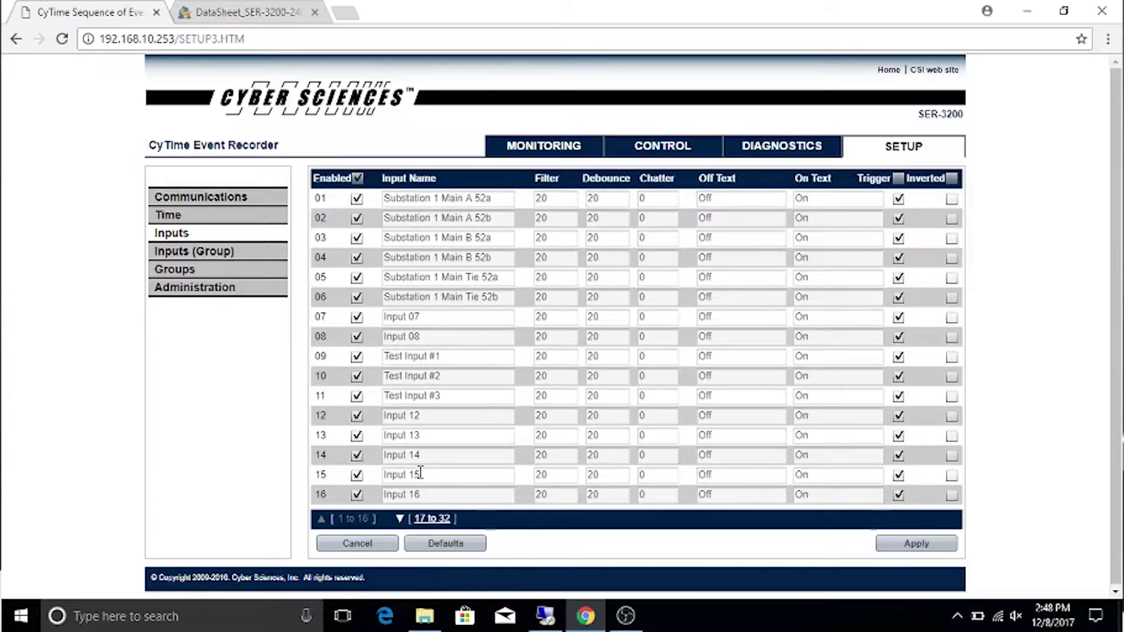
{"action": "left_click", "coordinate": [430, 521]}
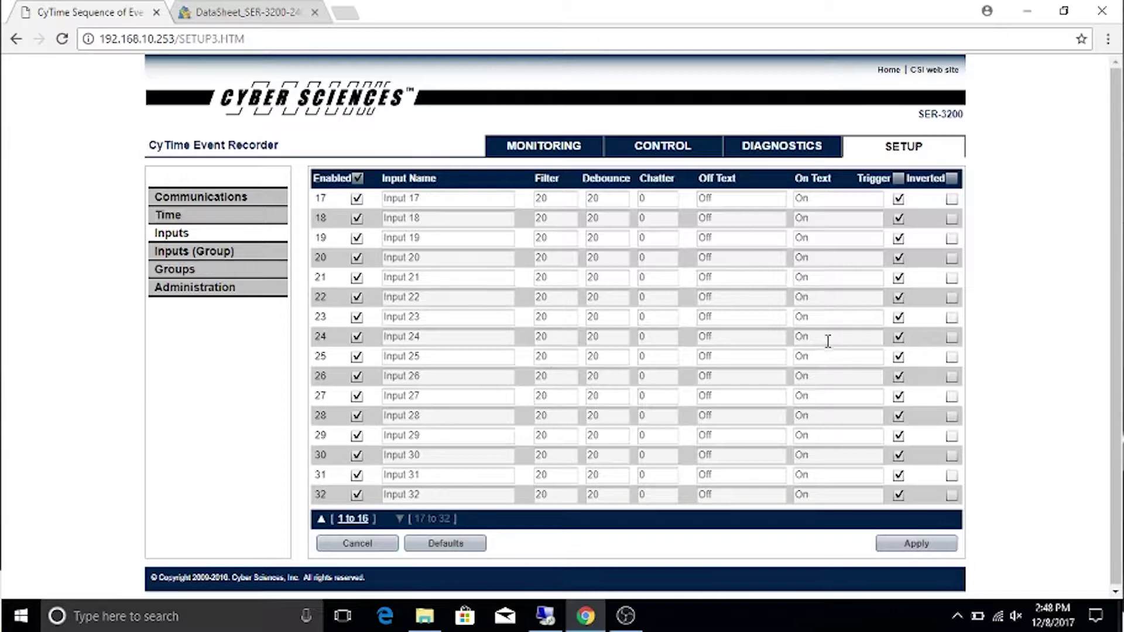
{"action": "left_click", "coordinate": [354, 520]}
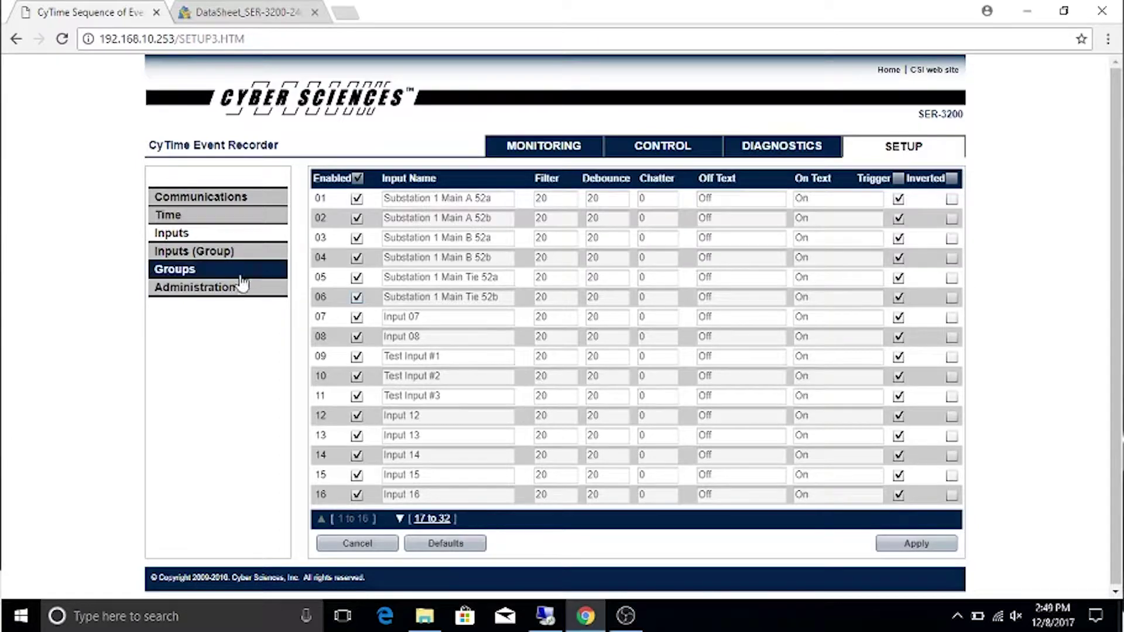
Review the Inputs (Group) data log assignments, then show the Groups table
{"action": "left_click", "coordinate": [210, 250]}
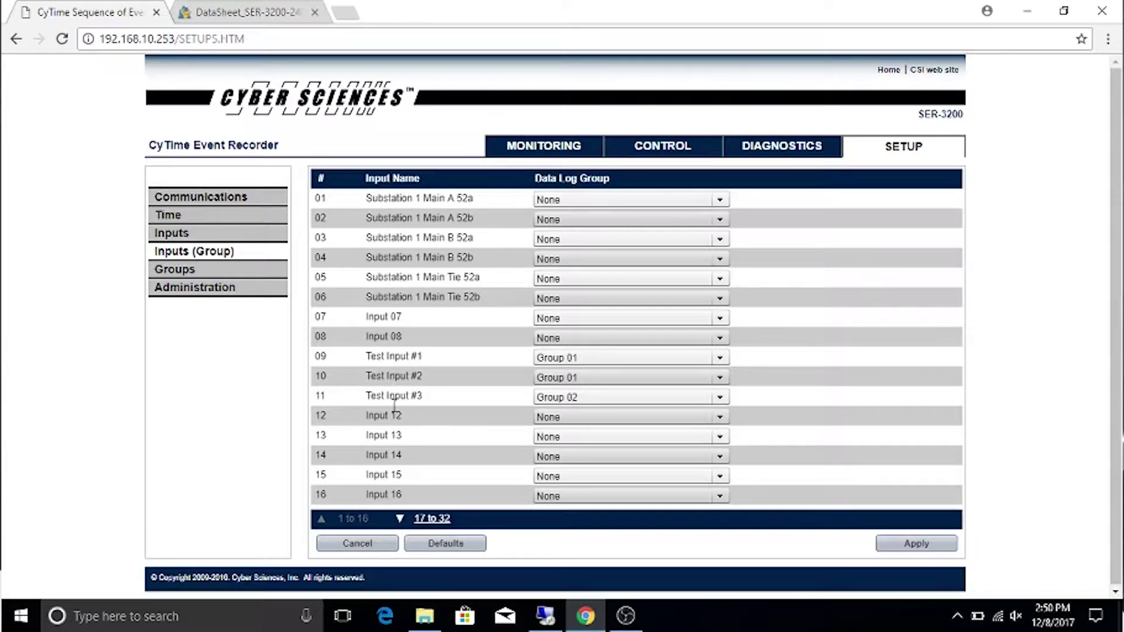
{"action": "left_click", "coordinate": [196, 268]}
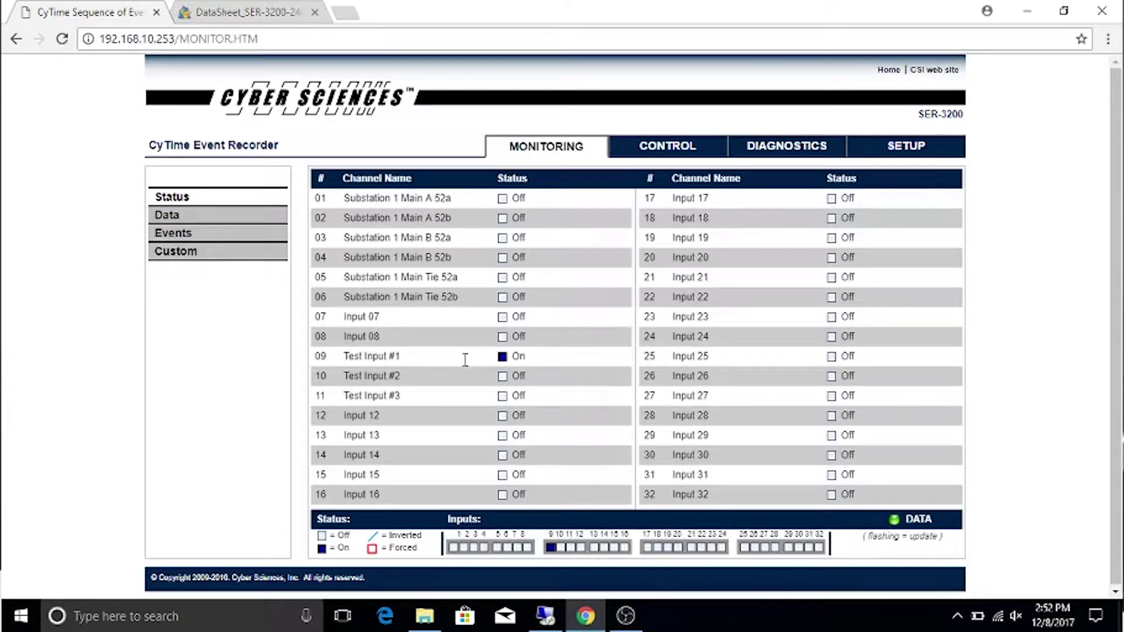
Open the Data pages to list events 8093–8192 with Test Input status changes
{"action": "left_click", "coordinate": [167, 215]}
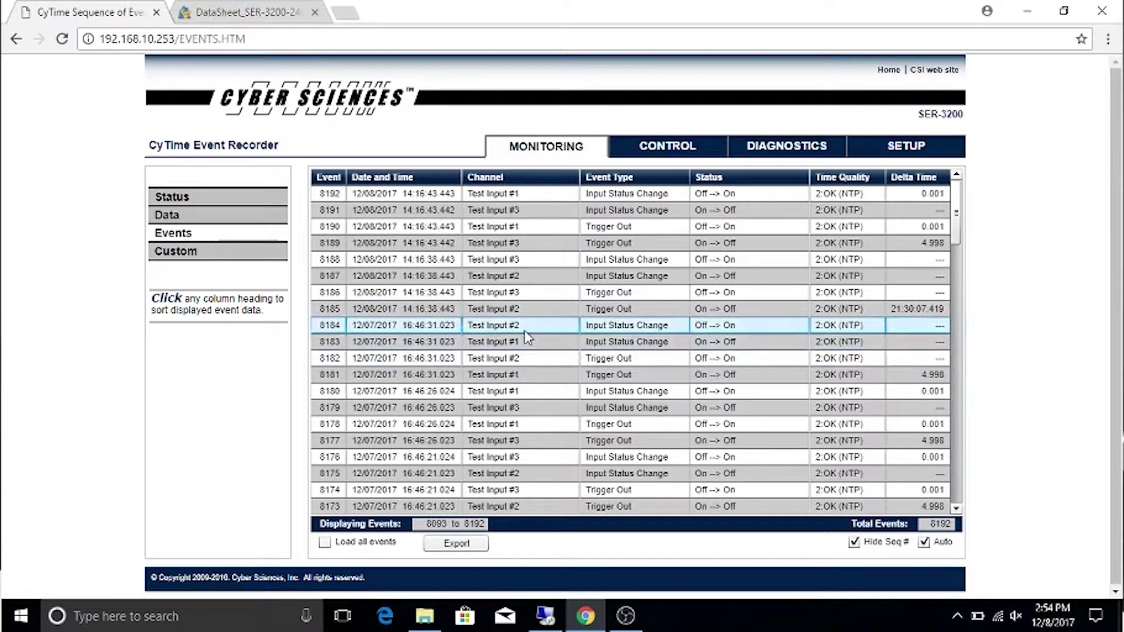
Switch to the CONTROL tab's Simulation Test page, set to Auto mode
{"action": "left_click", "coordinate": [668, 146]}
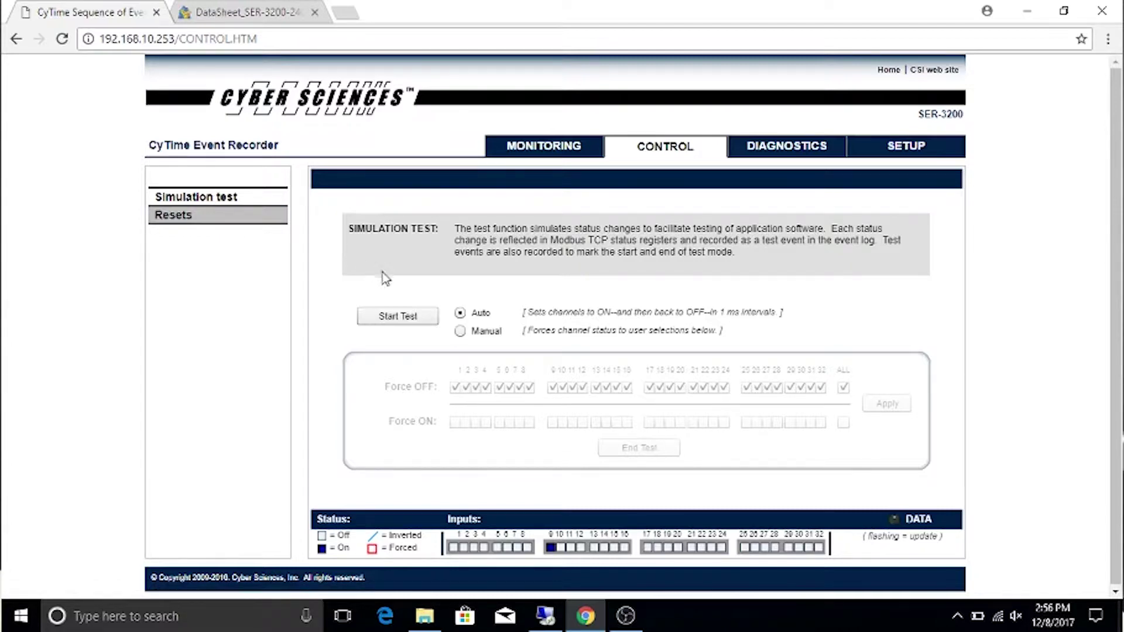
Run an Auto simulation test, confirm it, and acknowledge TEST complete to resume normal mode
{"action": "left_click", "coordinate": [460, 331]}
{"action": "left_click", "coordinate": [460, 313]}
{"action": "left_click", "coordinate": [412, 322]}
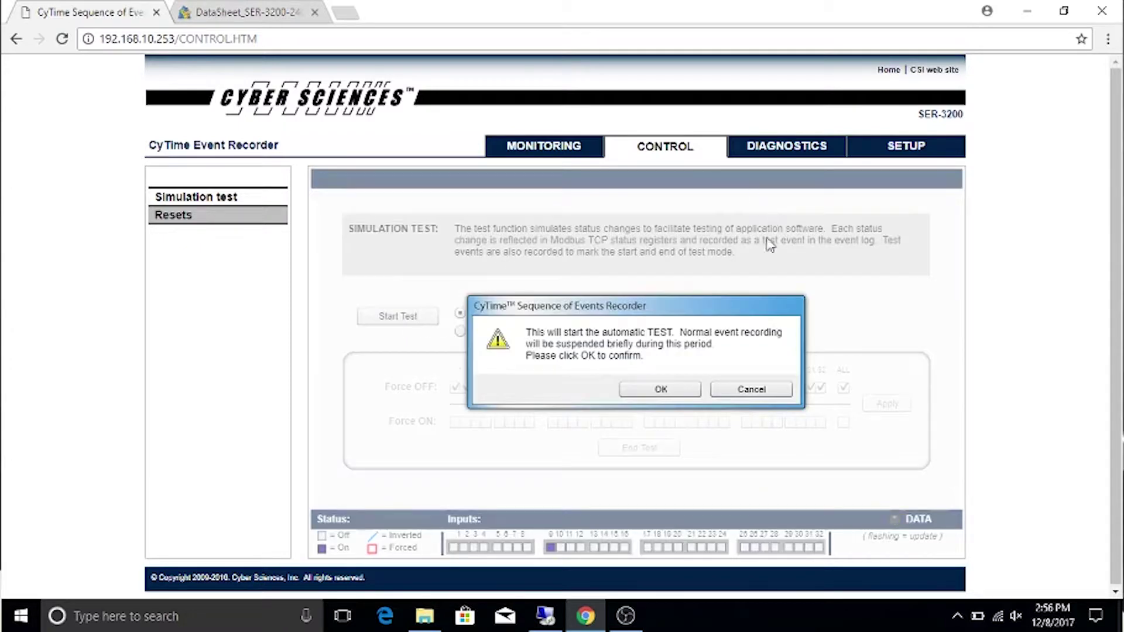
{"action": "left_click", "coordinate": [637, 396]}
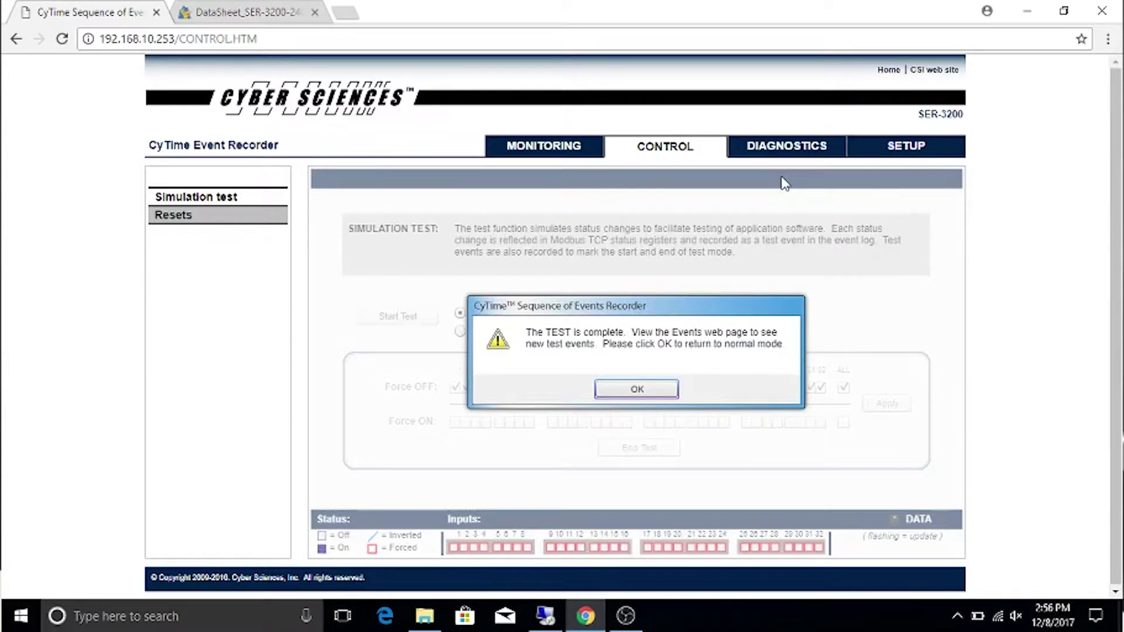
{"action": "left_click", "coordinate": [655, 391]}
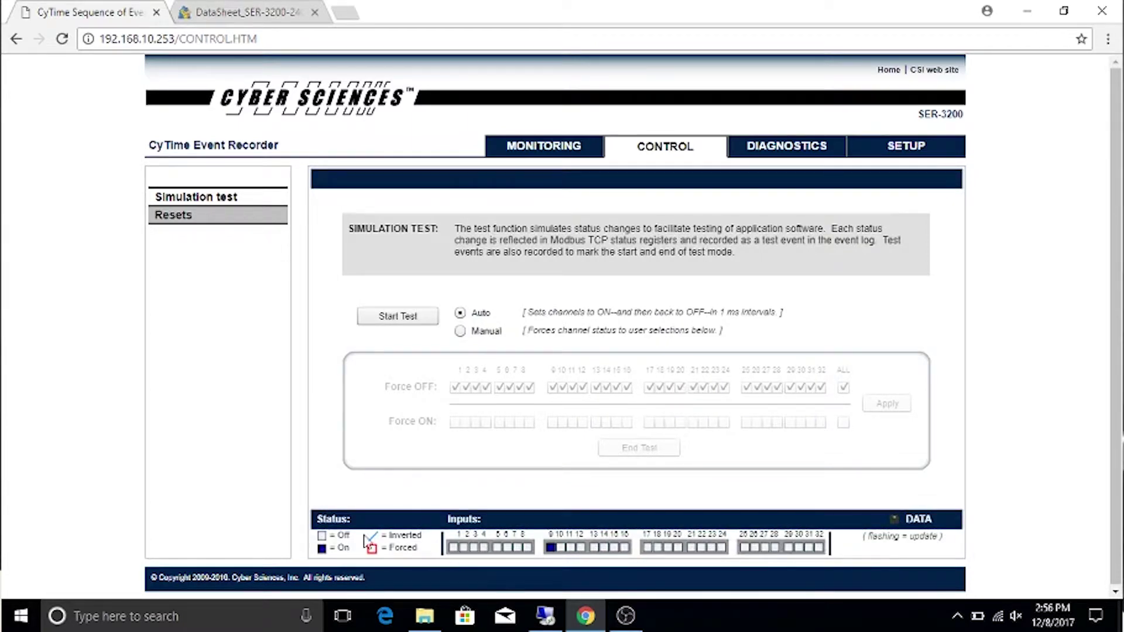
{"action": "left_click", "coordinate": [545, 146]}
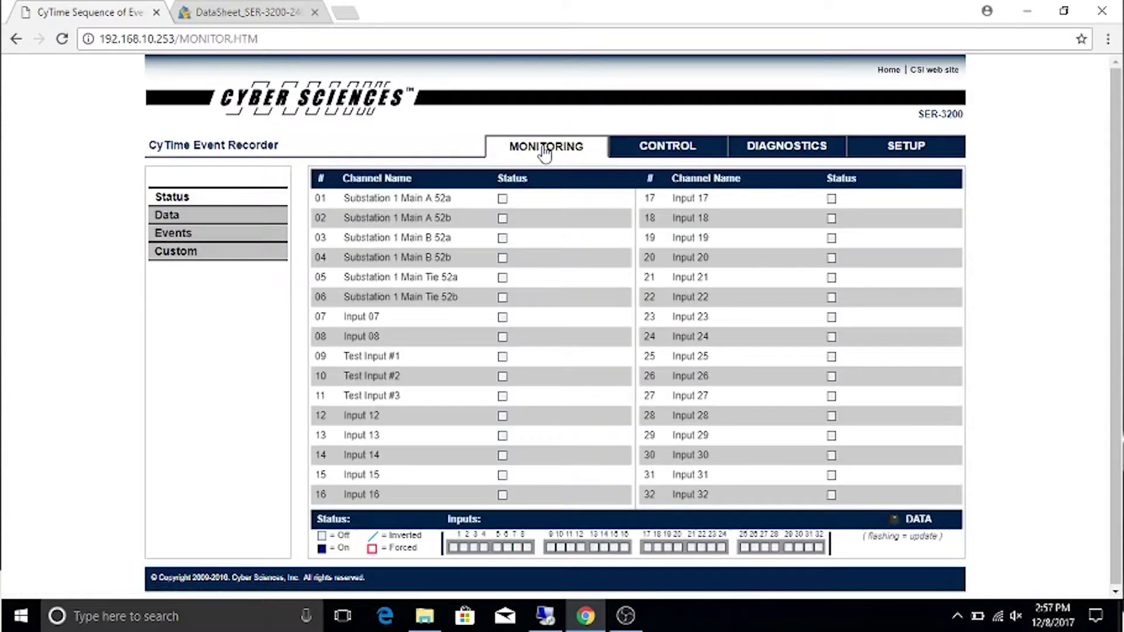
{"action": "left_click", "coordinate": [178, 236]}
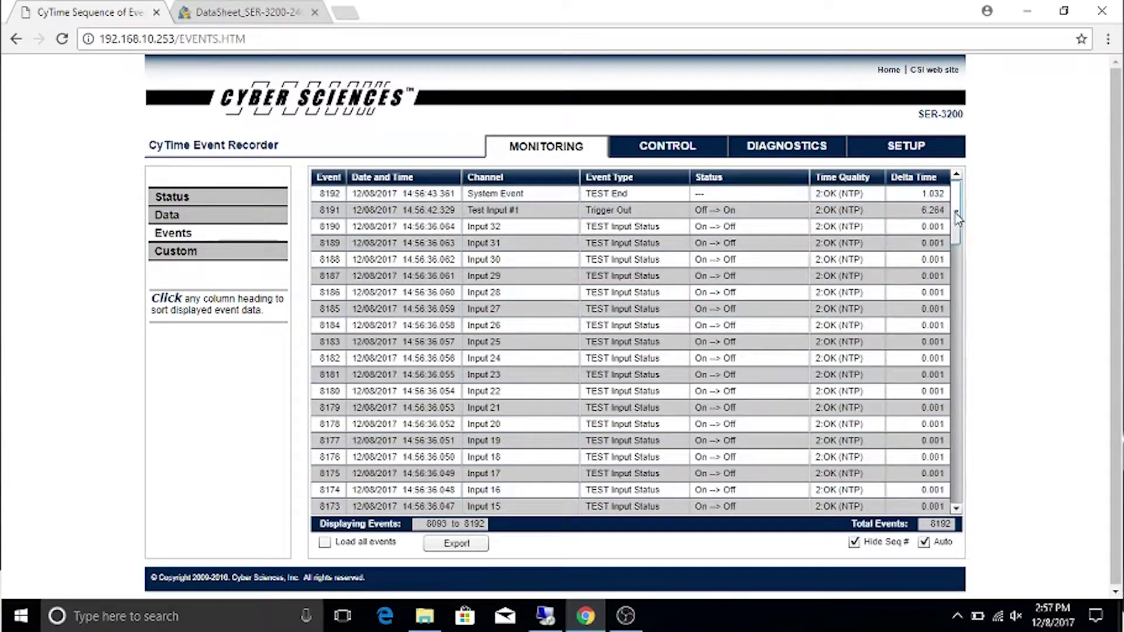
{"action": "left_click", "coordinate": [669, 156]}
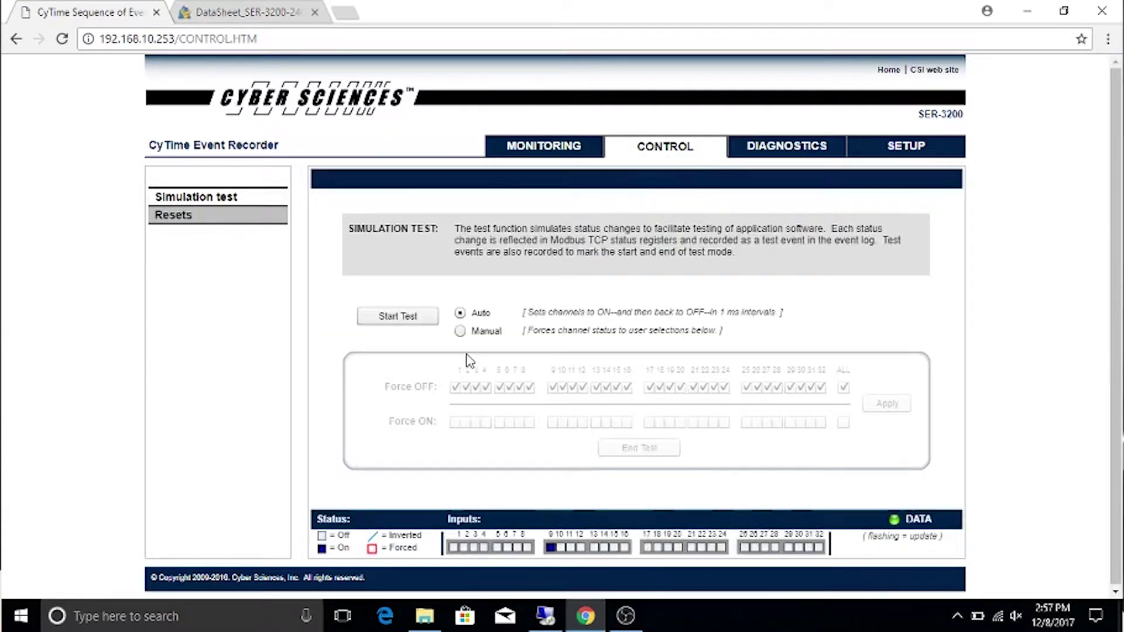
Start a Manual simulation test and apply Force ON to channels 1 and 2
{"action": "left_click", "coordinate": [461, 331]}
{"action": "left_click", "coordinate": [394, 322]}
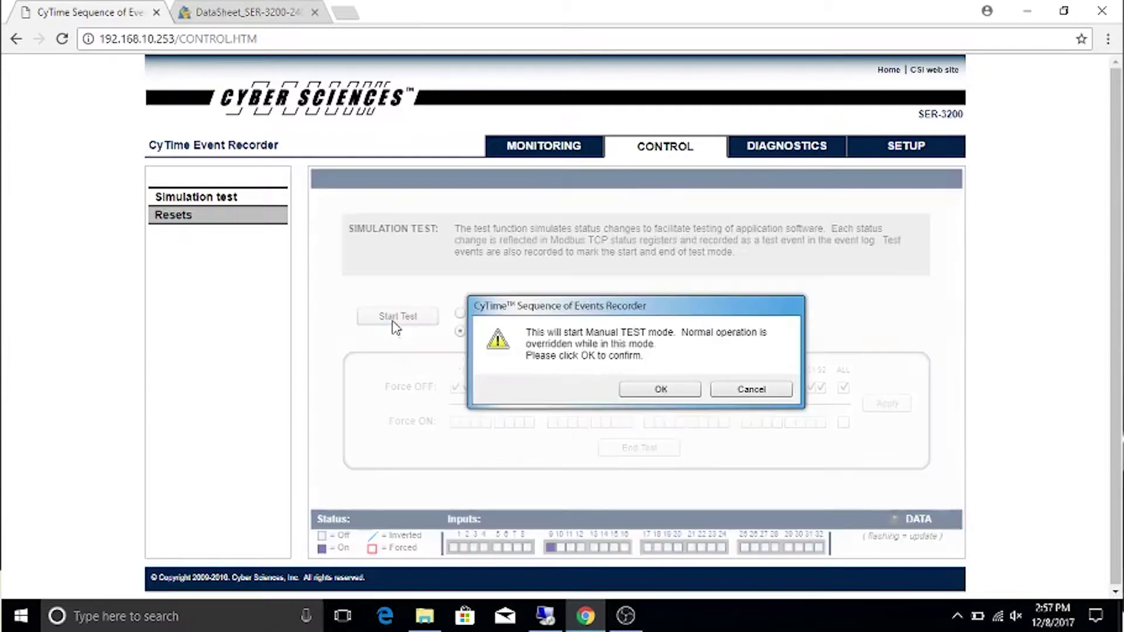
{"action": "left_click", "coordinate": [660, 389]}
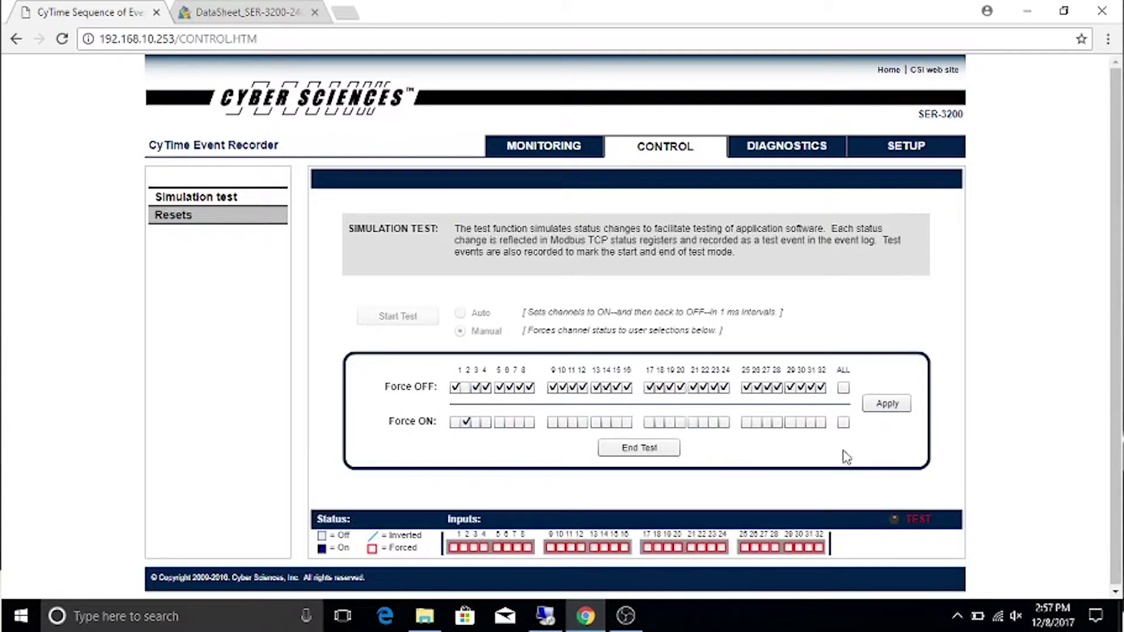
{"action": "left_click", "coordinate": [465, 422]}
{"action": "left_click", "coordinate": [455, 423]}
{"action": "left_click", "coordinate": [888, 404]}
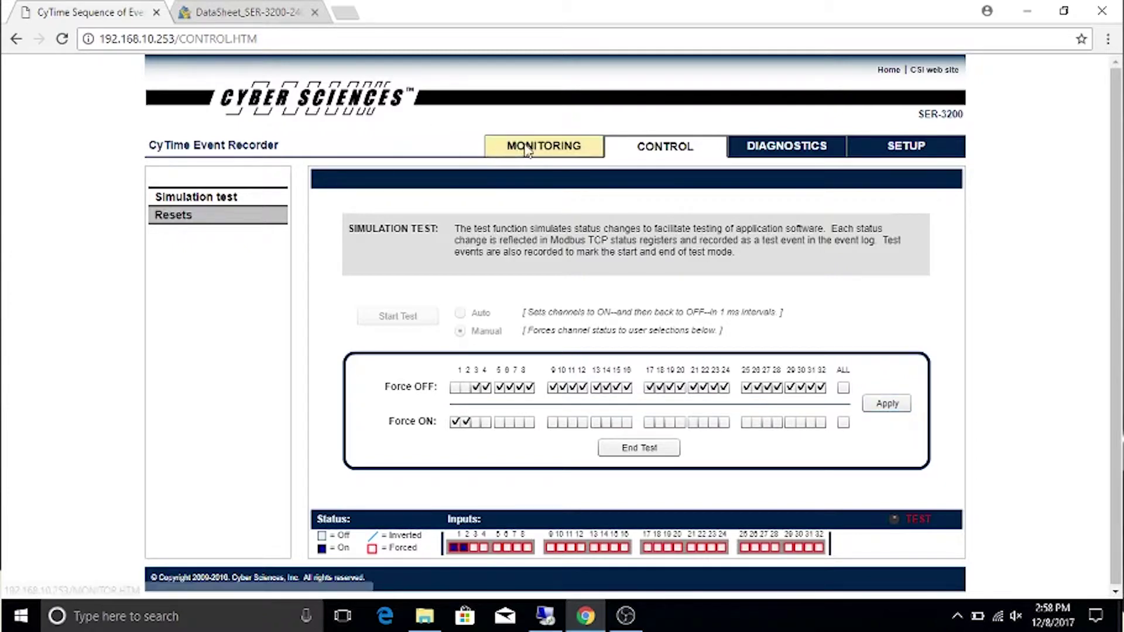
Check on the MONITORING tab that channels 01 and 02 read On, then leave the status table
{"action": "left_click", "coordinate": [547, 151]}
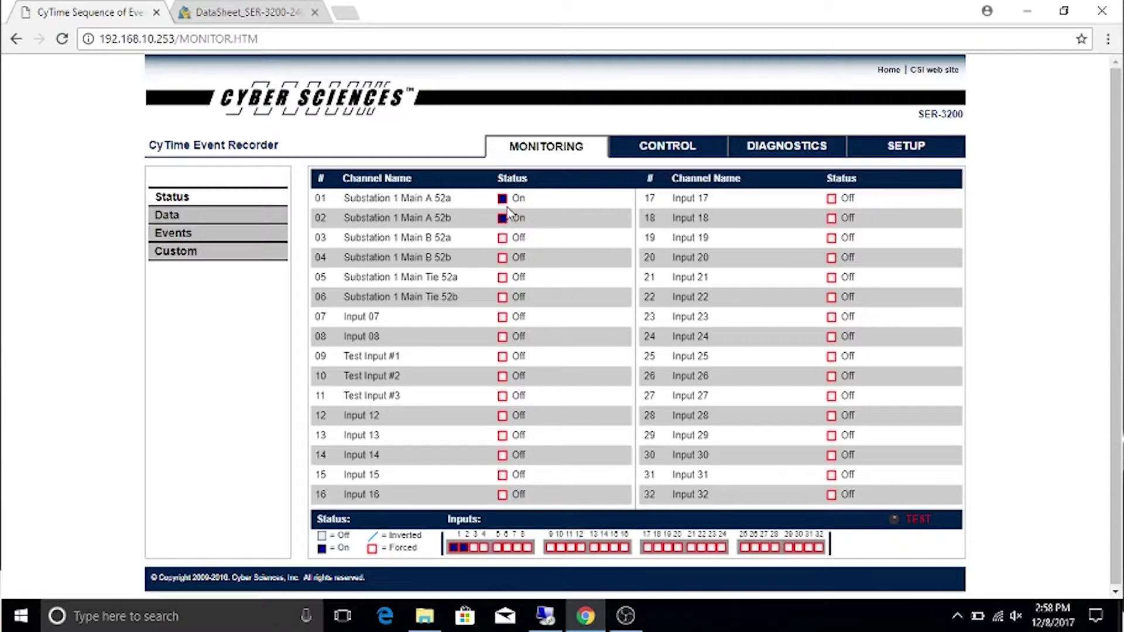
{"action": "left_click", "coordinate": [667, 146]}
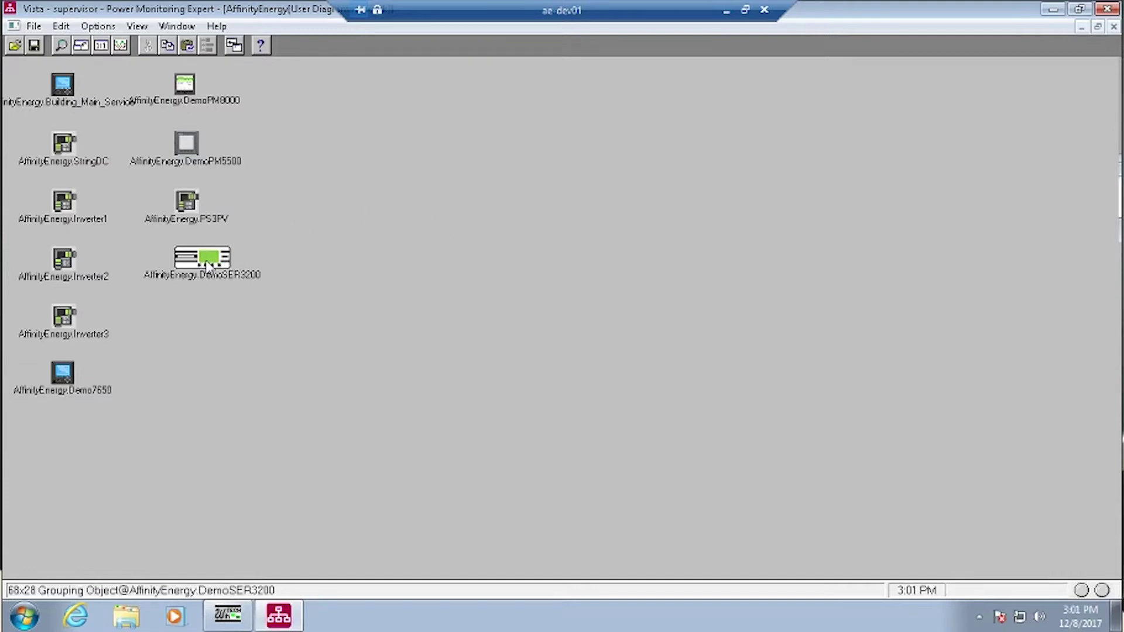
Open the DemoSER3200 diagram, view its Event Log Viewer, then close the viewer
{"action": "left_click", "coordinate": [207, 267]}
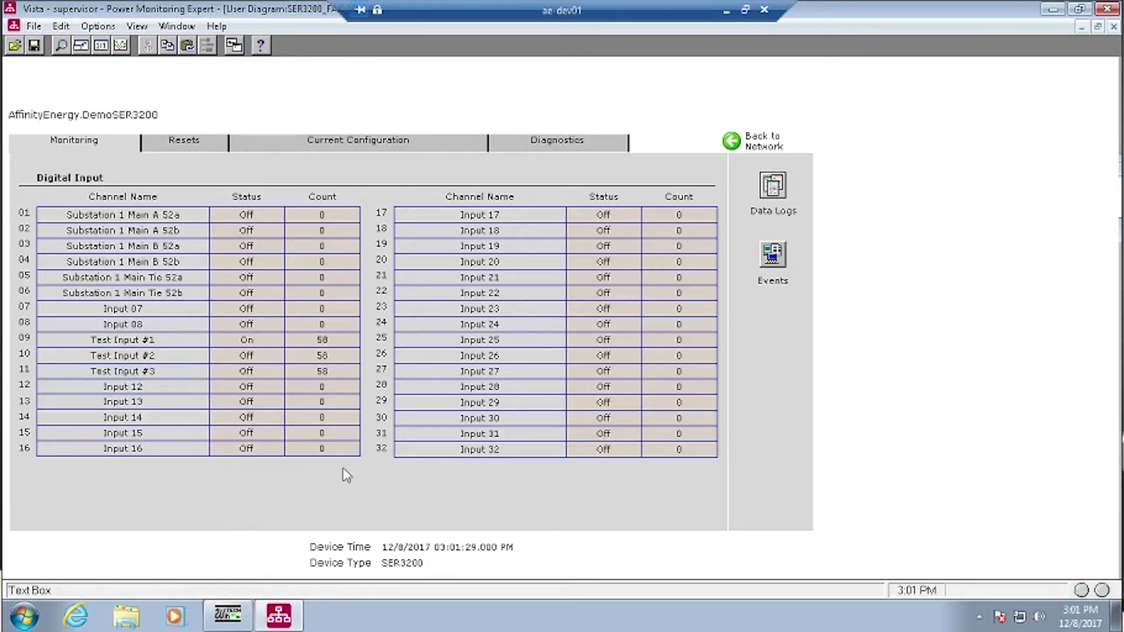
{"action": "left_click", "coordinate": [774, 263]}
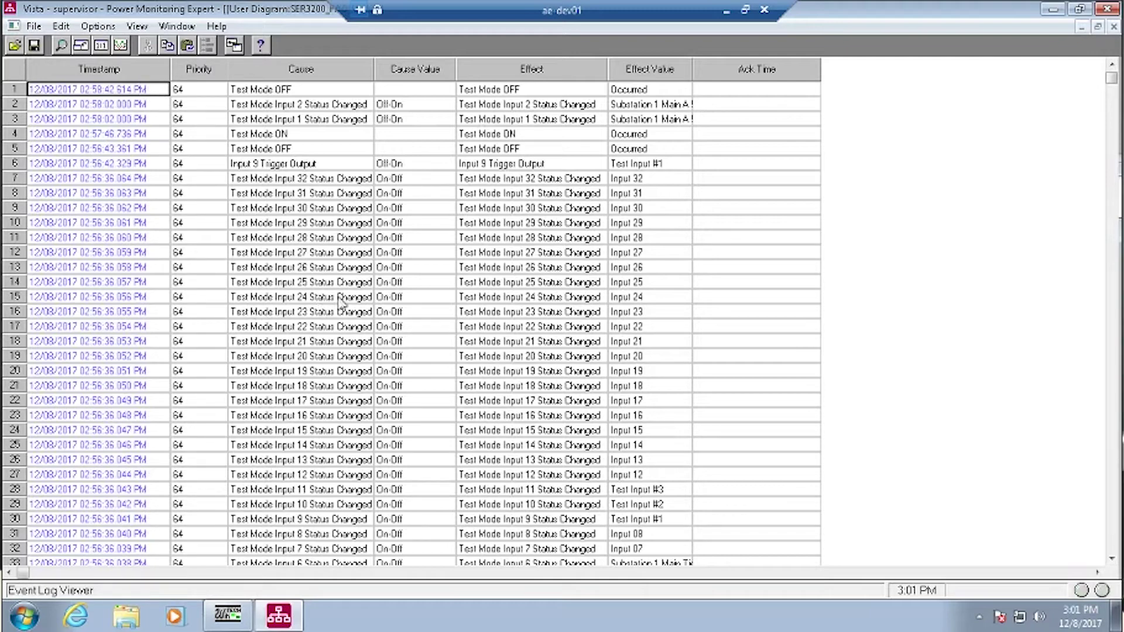
{"action": "key", "text": "ctrl+F4"}
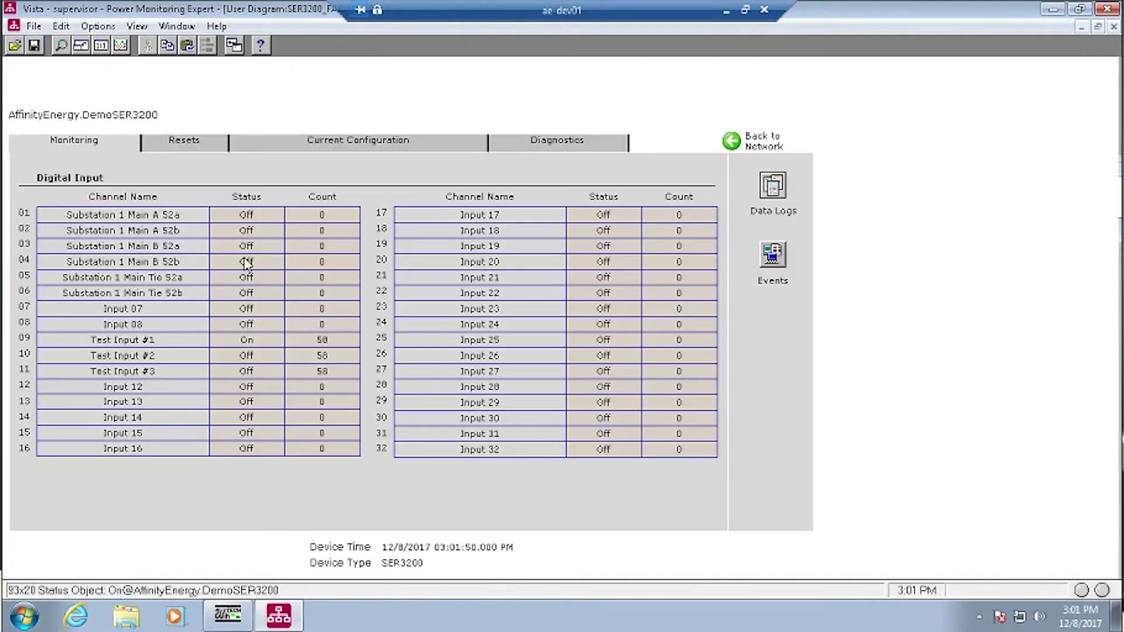
Write coil 016585 on device 1 to On in ModScan32 so it reads 1
{"action": "left_click", "coordinate": [228, 615]}
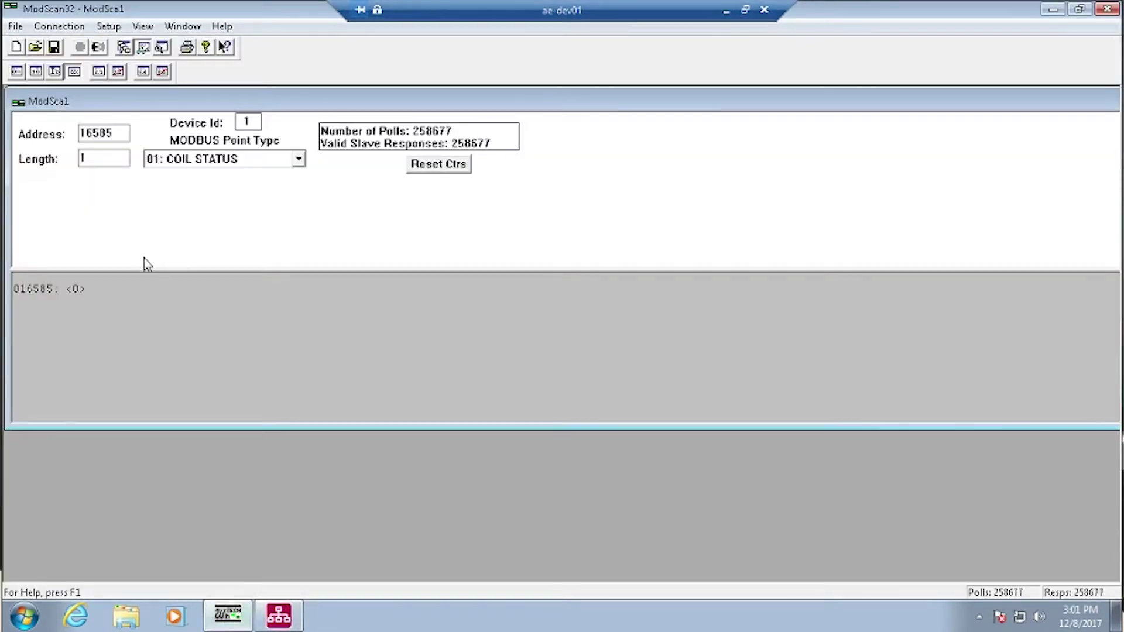
{"action": "double_click", "coordinate": [50, 288]}
{"action": "left_click", "coordinate": [583, 320]}
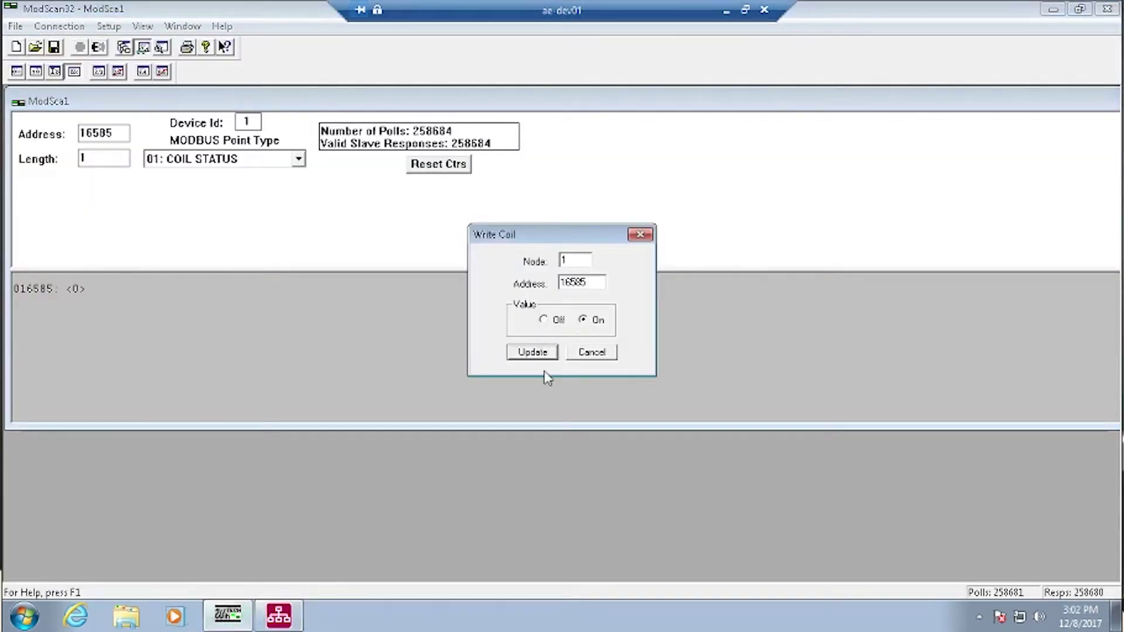
{"action": "left_click", "coordinate": [533, 353]}
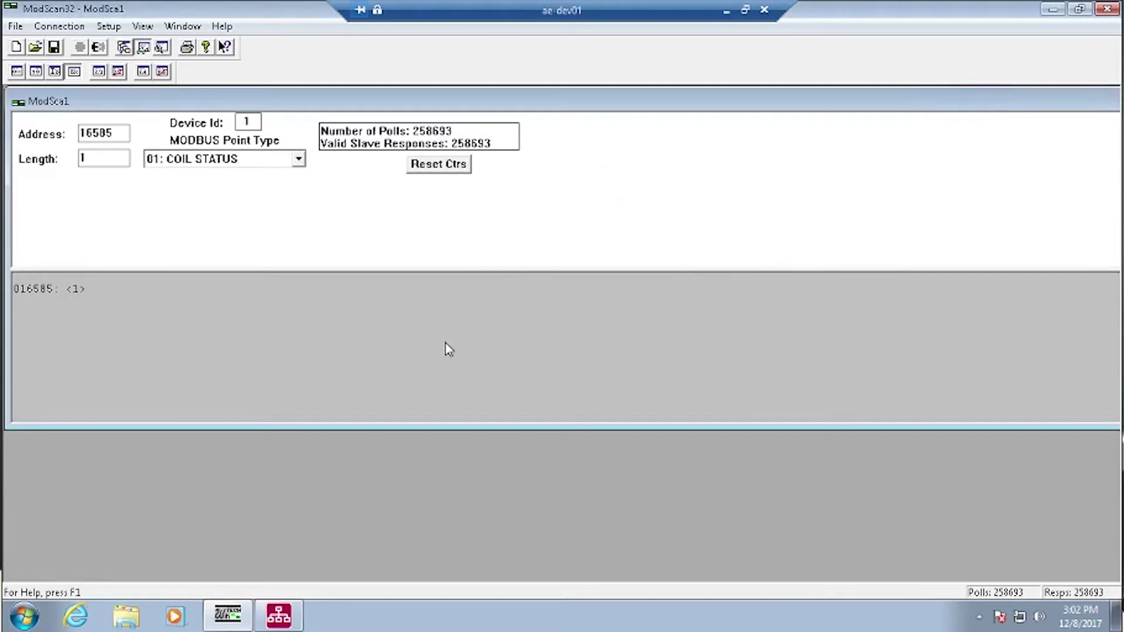
Minimize ModScan32 to reveal the Vista DemoSER3200 Digital Input table with Test Inputs #1–#3 at 62
{"action": "left_click", "coordinate": [1053, 10]}
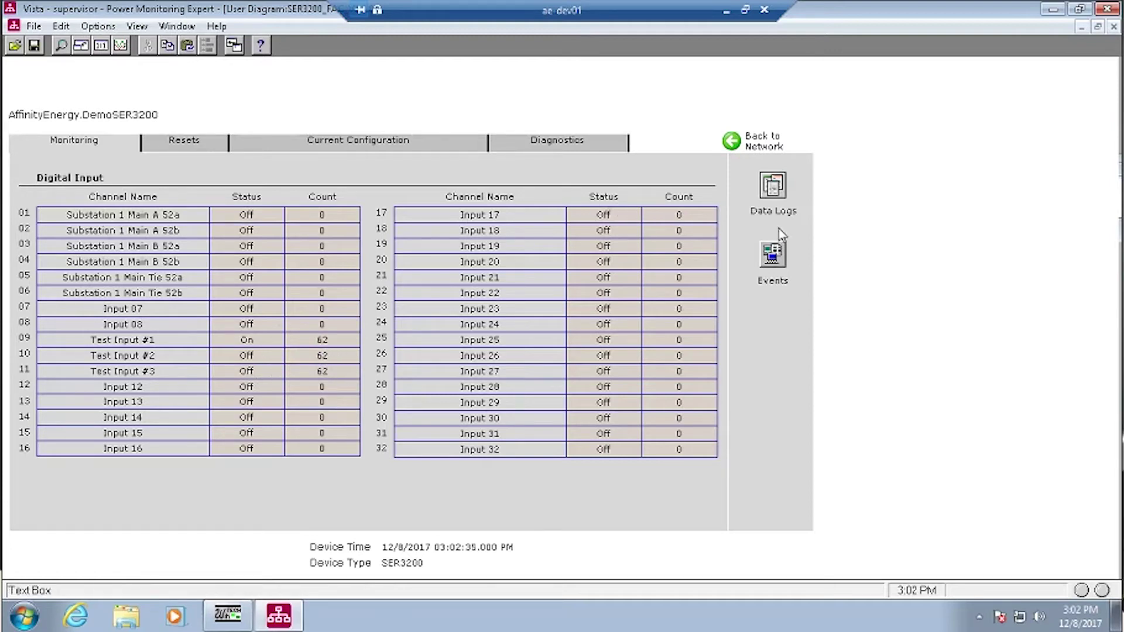
Review the Input 9, 10 and 11 events in the Event Log Viewer, then return to the monitor
{"action": "left_click", "coordinate": [769, 255]}
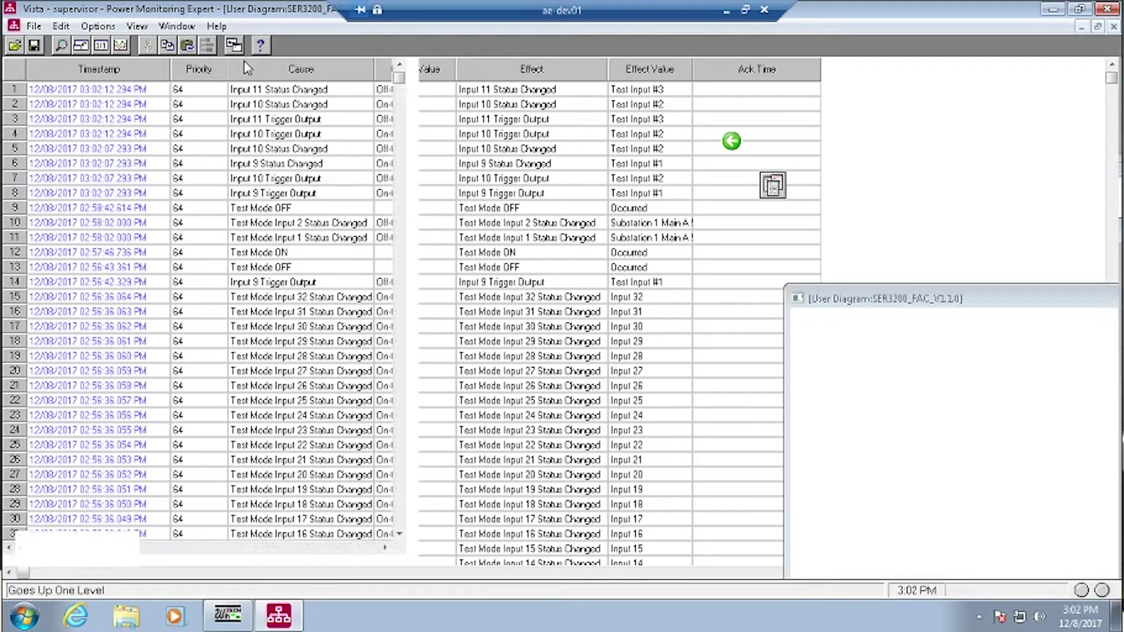
{"action": "left_click", "coordinate": [234, 45]}
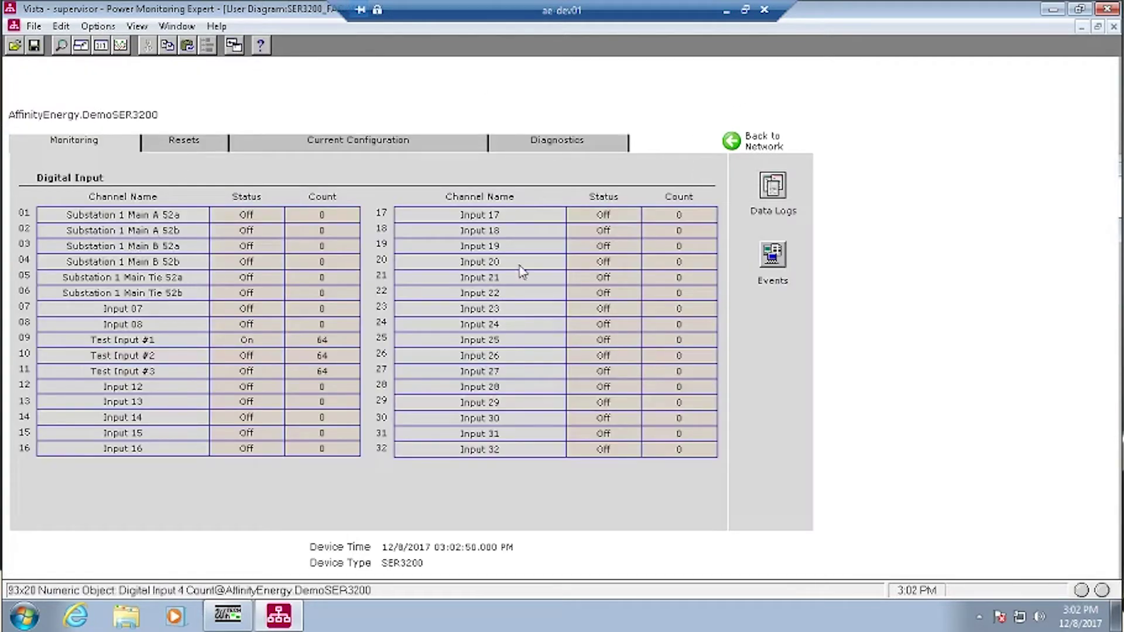
Open Data Log 01 records listing Digital Input 9 and 10 status at 5-second intervals
{"action": "left_click", "coordinate": [775, 189]}
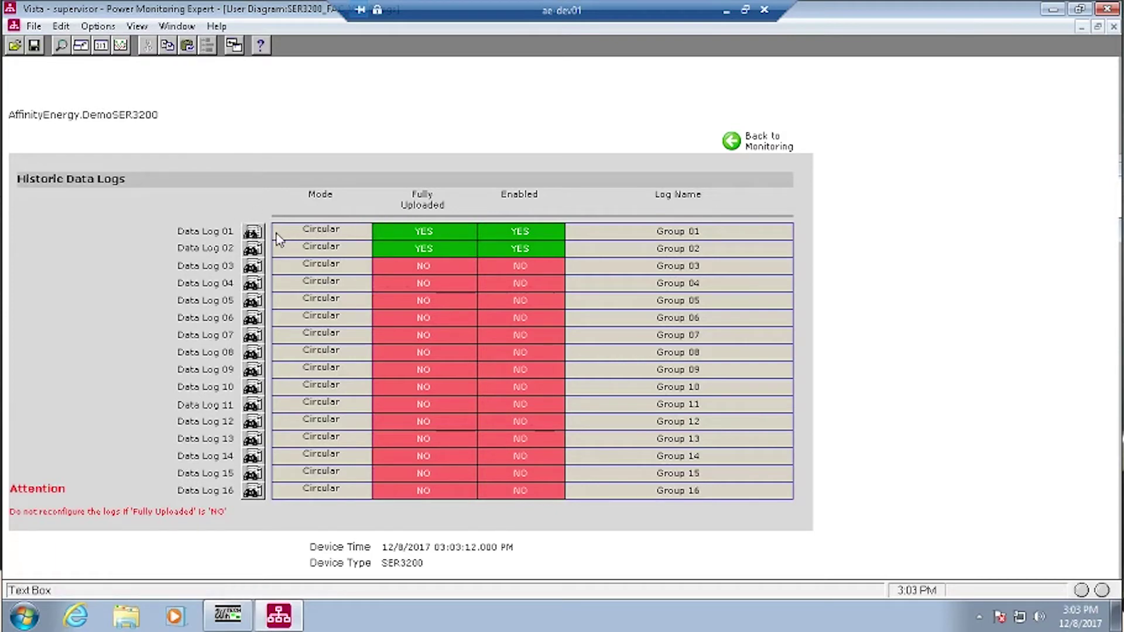
{"action": "left_click", "coordinate": [253, 233]}
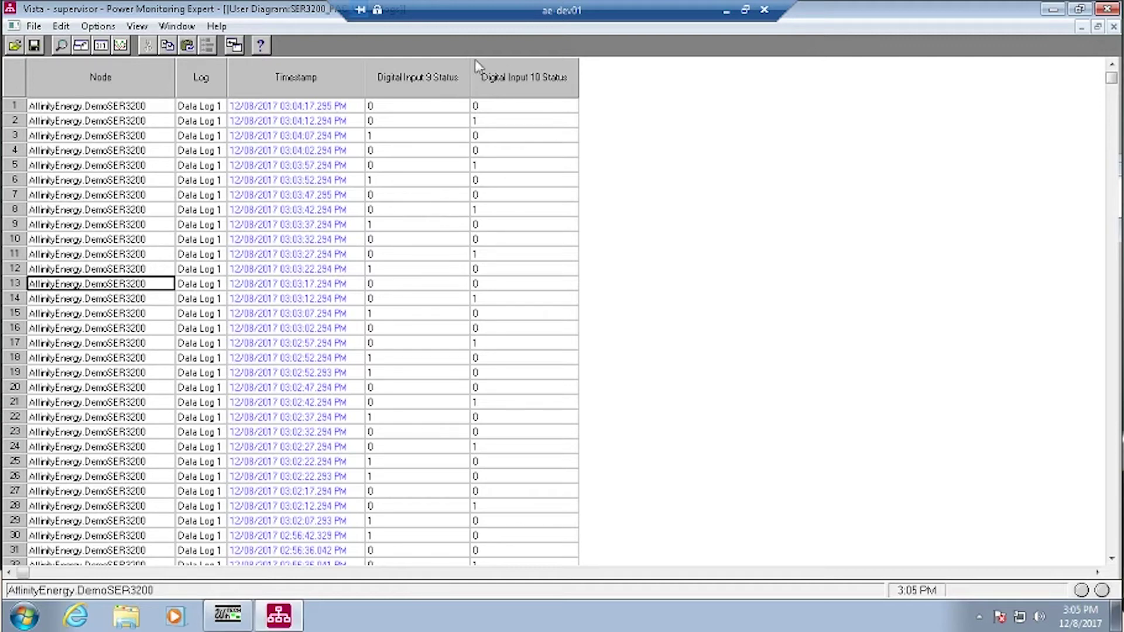
Close the Data Log Viewer and request a counter reset for channel 11, Test Input #3
{"action": "key", "text": "ctrl+F4"}
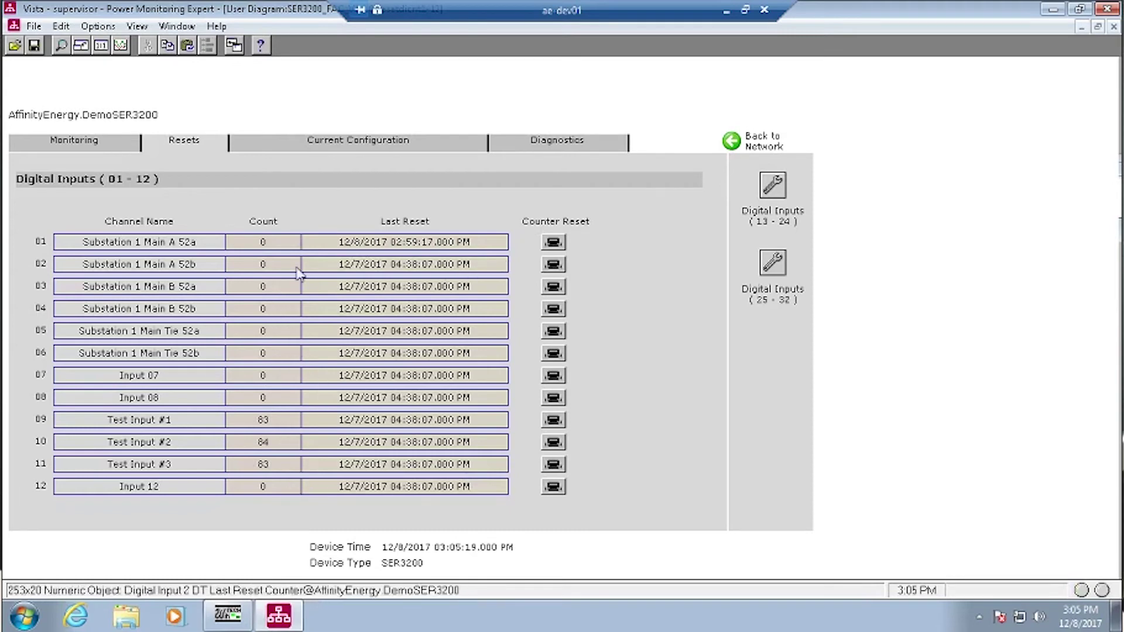
{"action": "left_click", "coordinate": [553, 464]}
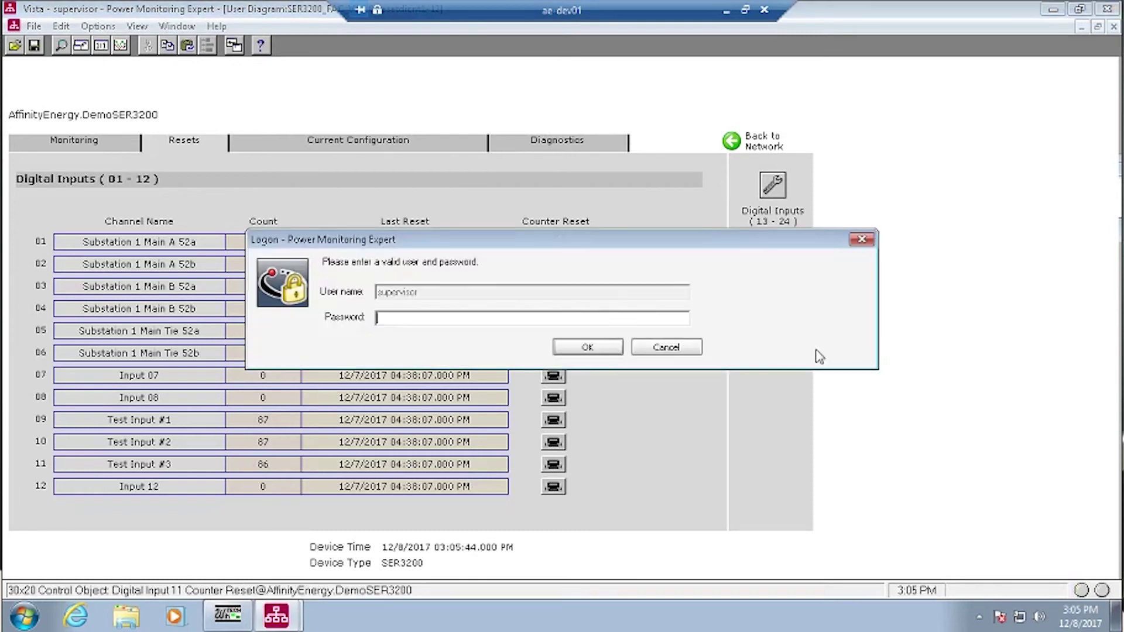